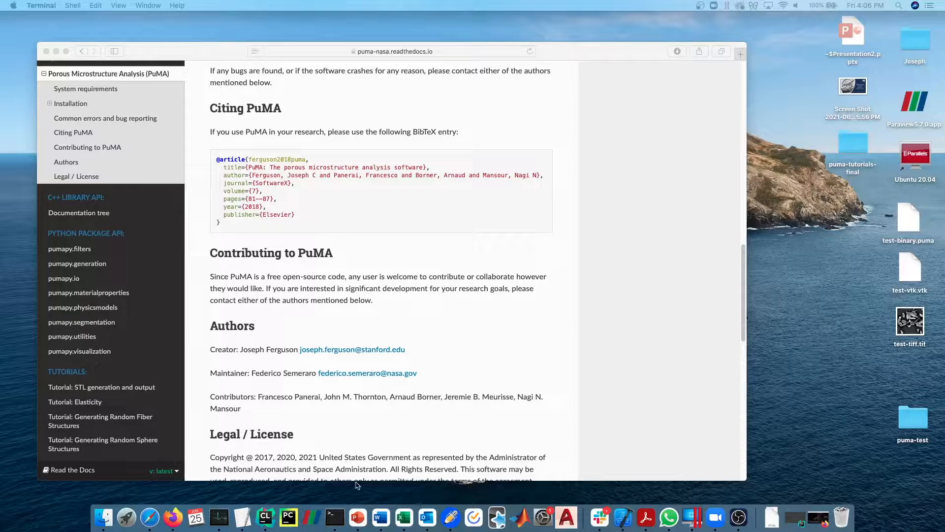
Open an enlarged terminal window and activate the conda environment puma.
{"action": "left_click", "coordinate": [335, 518]}
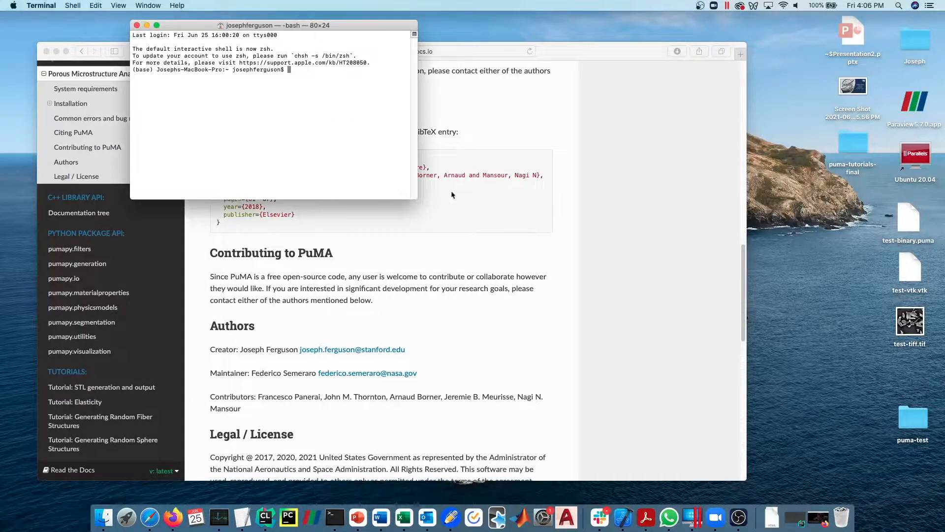
{"action": "left_click_drag", "start_coordinate": [417, 198], "coordinate": [624, 317]}
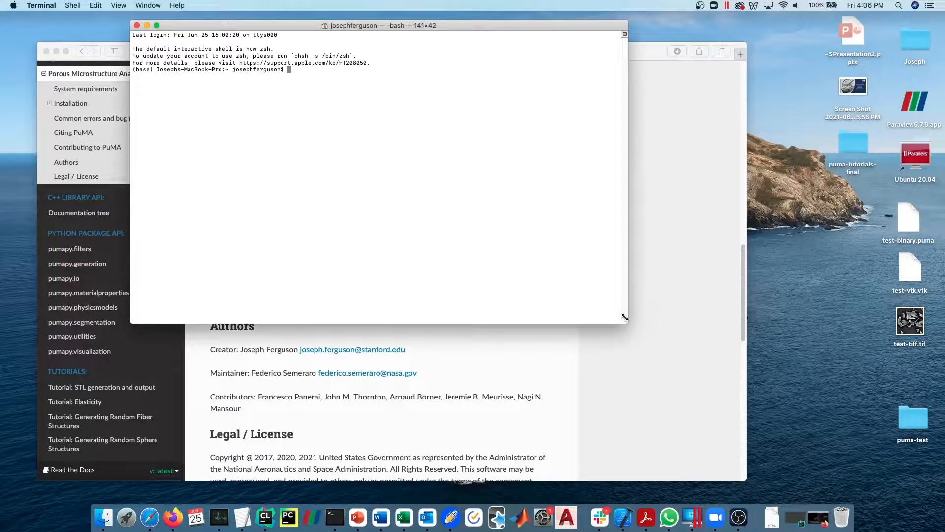
{"action": "type", "text": "conda activate puma"}
{"action": "key", "text": "Return"}
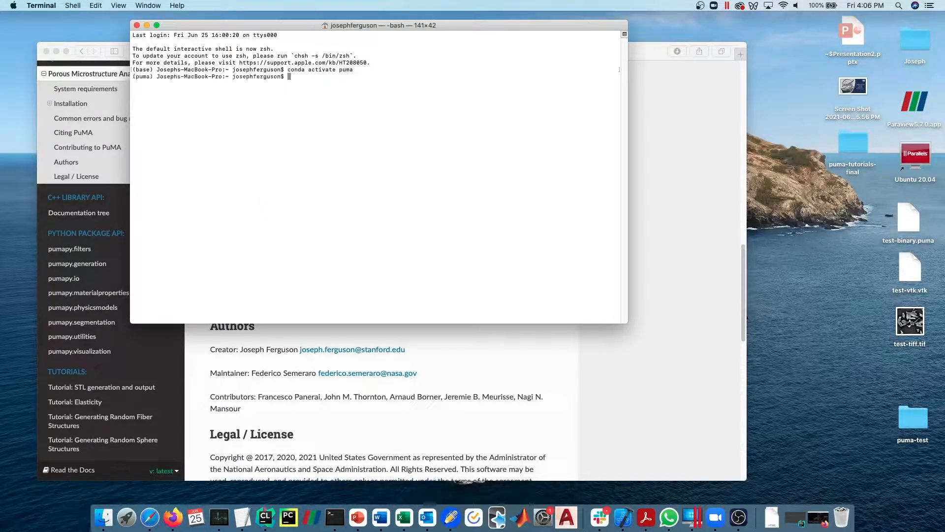
Launch the PuMA graphical interface with the command pumaGUI.sh and reposition its window.
{"action": "type", "text": "pumaGUI.sh"}
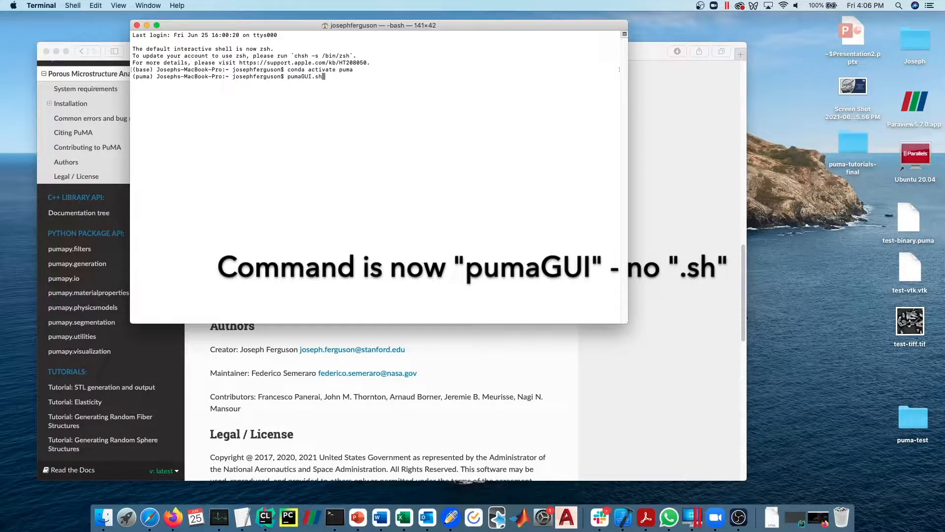
{"action": "key", "text": "Return"}
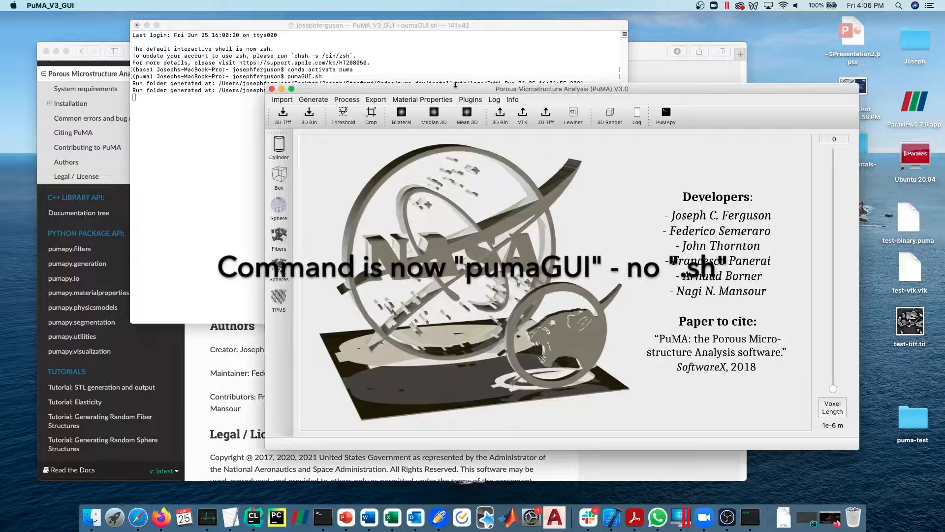
{"action": "left_click_drag", "start_coordinate": [456, 85], "coordinate": [361, 91]}
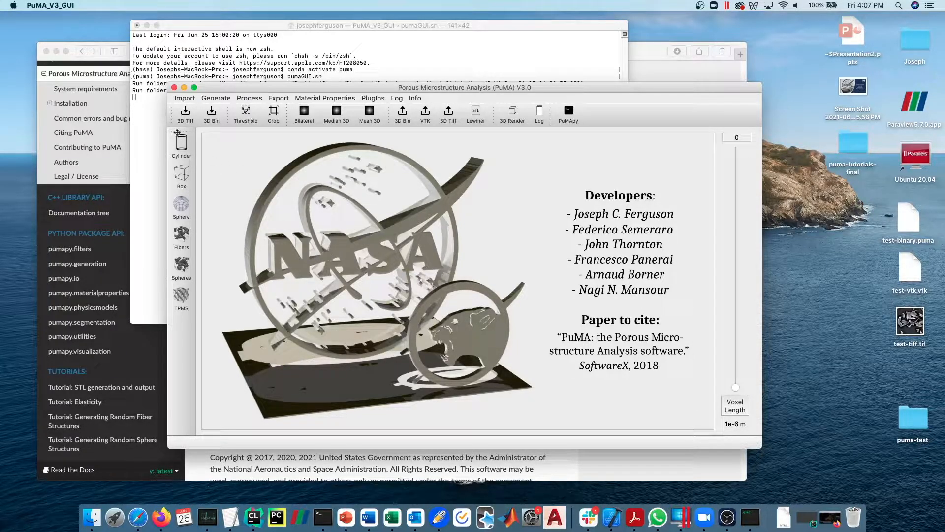
Import the 3D TIFF 200_FiberForm.tif from puma-dev/python/tests/testdata and display slice 108.
{"action": "left_click", "coordinate": [189, 116]}
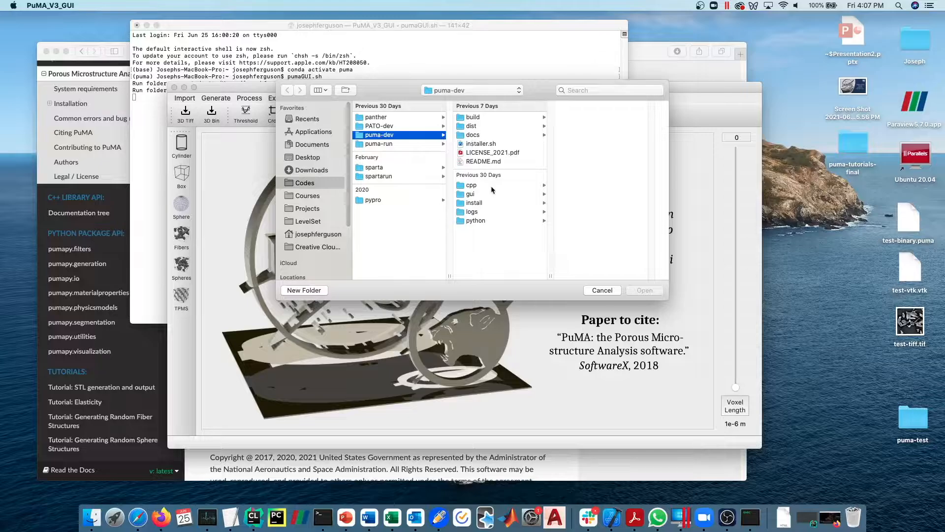
{"action": "left_click", "coordinate": [481, 221]}
{"action": "left_click", "coordinate": [576, 149]}
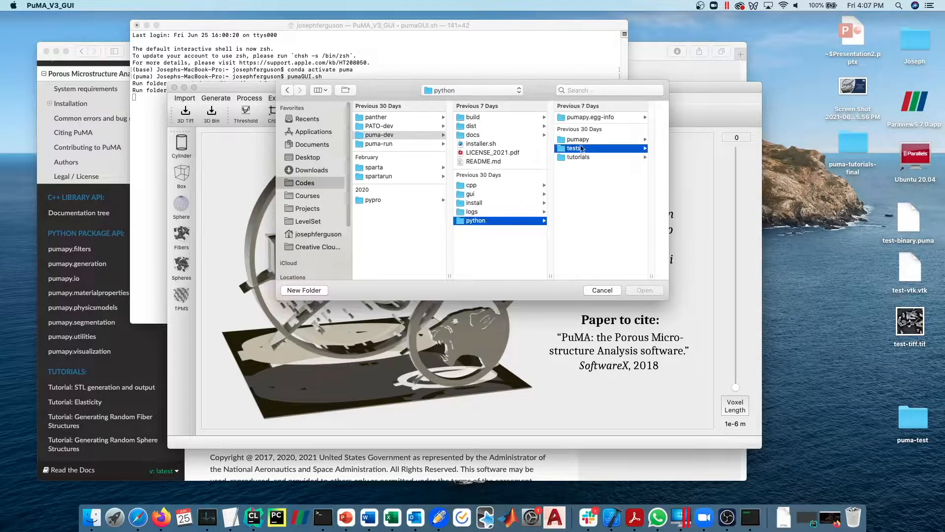
{"action": "left_click", "coordinate": [594, 246]}
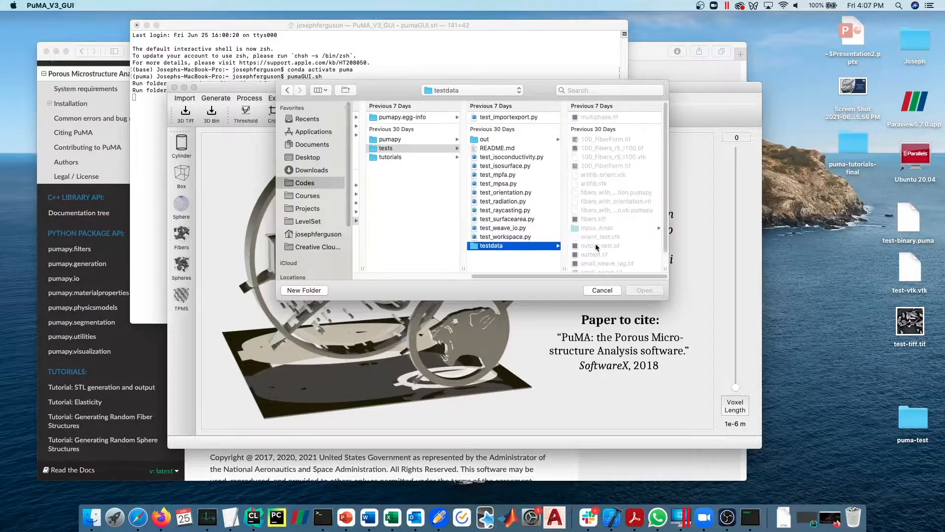
{"action": "left_click", "coordinate": [604, 166]}
{"action": "double_click", "coordinate": [604, 167]}
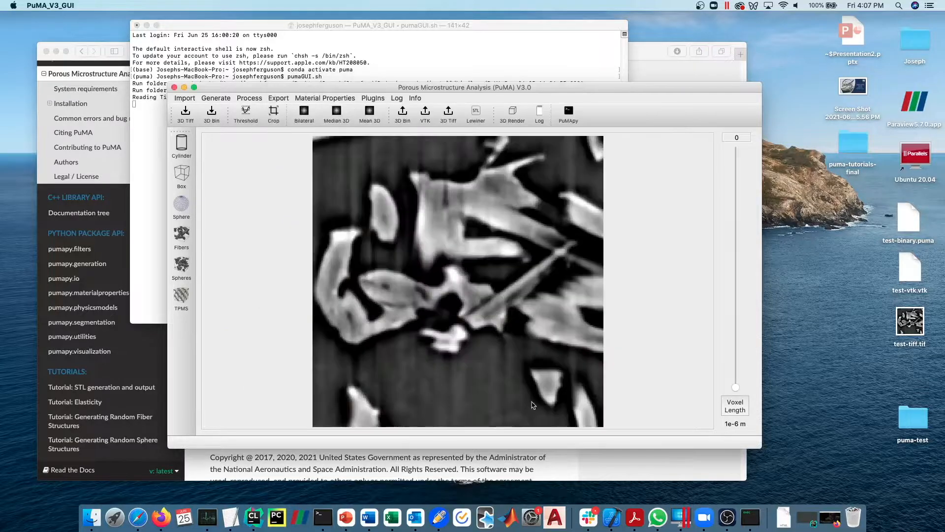
{"action": "left_click_drag", "start_coordinate": [736, 388], "coordinate": [737, 258]}
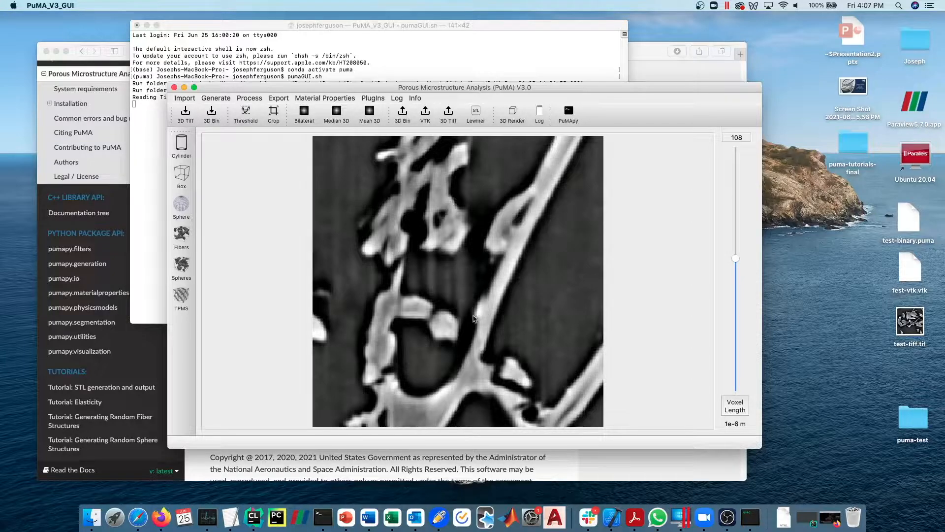
Preview a segmentation threshold over grayscale range 90 to 255 with thresholded value 255, and close the dialog without applying it.
{"action": "left_click_drag", "start_coordinate": [402, 88], "coordinate": [434, 85]}
{"action": "left_click", "coordinate": [284, 96]}
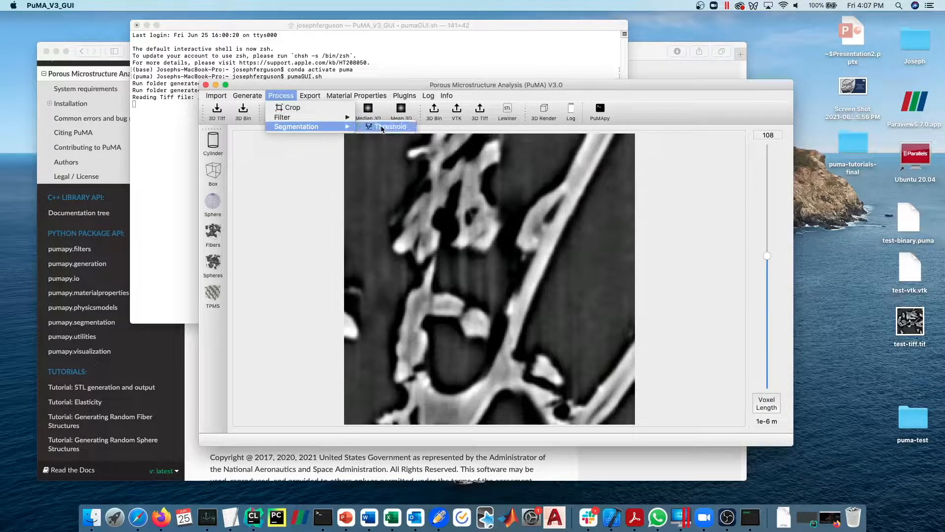
{"action": "left_click", "coordinate": [386, 127]}
{"action": "left_click_drag", "start_coordinate": [433, 117], "coordinate": [141, 150]}
{"action": "left_click_drag", "start_coordinate": [72, 377], "coordinate": [289, 374]}
{"action": "left_click_drag", "start_coordinate": [70, 359], "coordinate": [162, 364]}
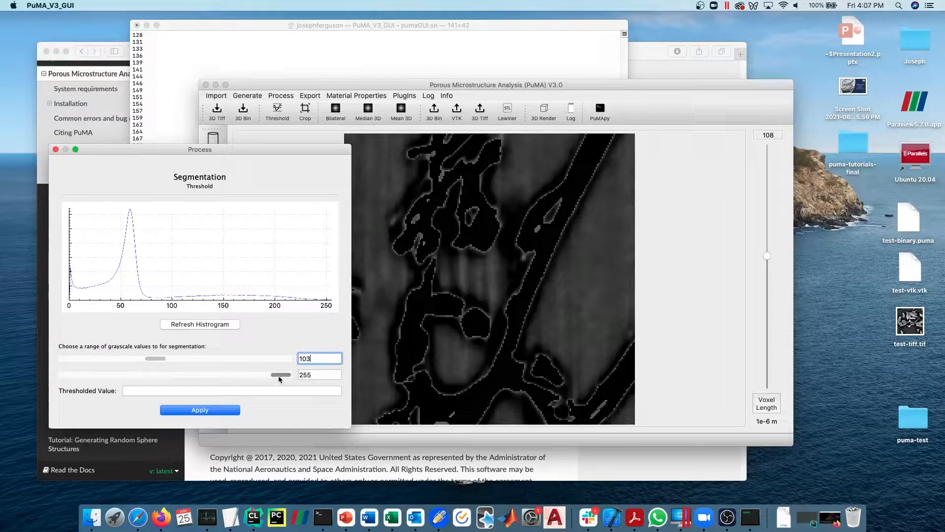
{"action": "left_click_drag", "start_coordinate": [282, 379], "coordinate": [281, 379]}
{"action": "left_click", "coordinate": [272, 389]}
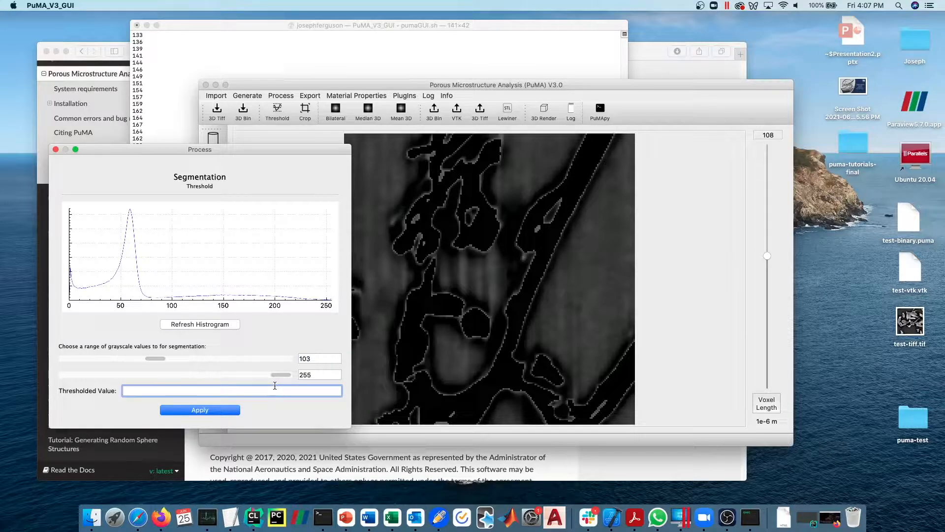
{"action": "type", "text": "255"}
{"action": "left_click_drag", "start_coordinate": [158, 359], "coordinate": [145, 361]}
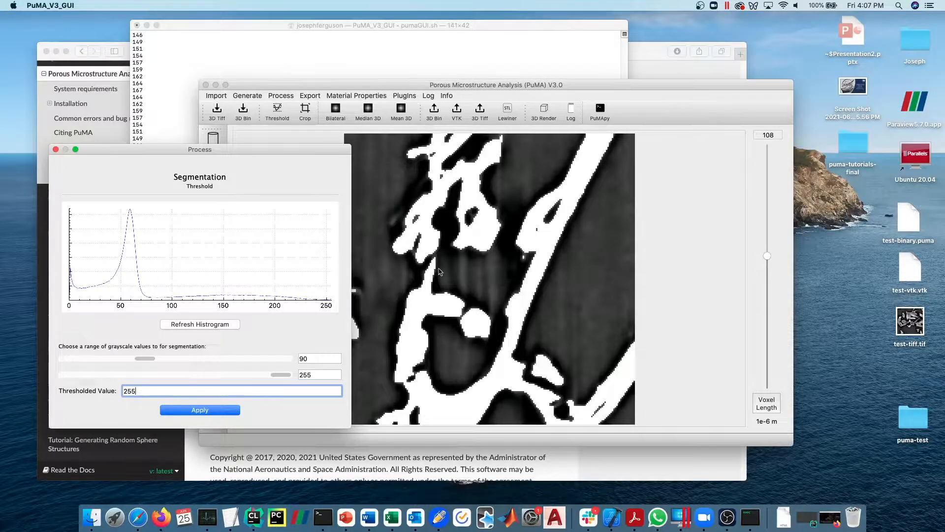
{"action": "left_click", "coordinate": [55, 149]}
Display slice 94 and set up a Lewiner STL export with a material grayscale cutoff range of 90 to 255.
{"action": "left_click_drag", "start_coordinate": [767, 257], "coordinate": [767, 273]}
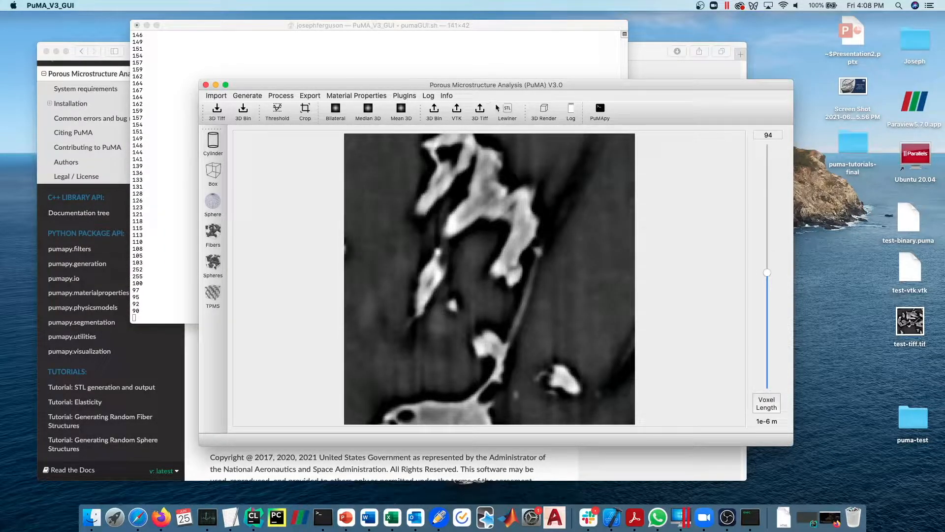
{"action": "left_click", "coordinate": [311, 95]}
{"action": "mouse_move", "coordinate": [316, 139]}
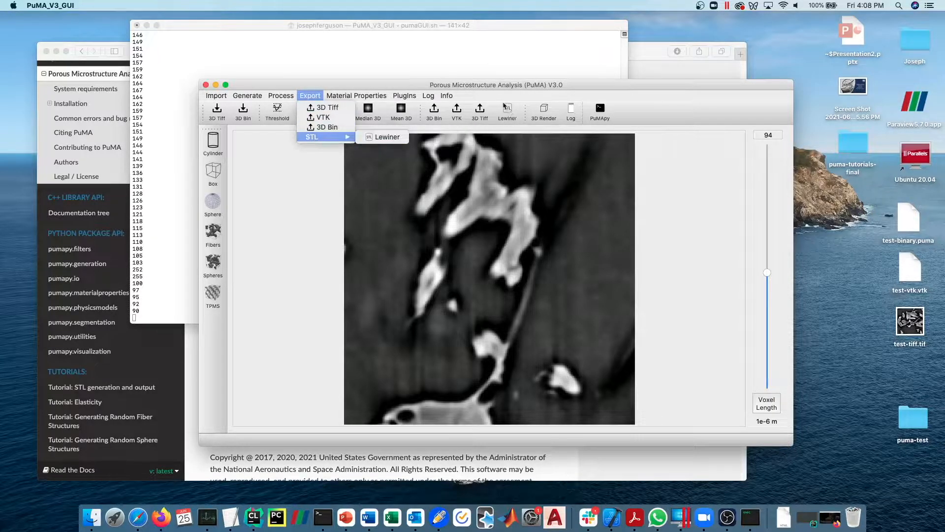
{"action": "left_click", "coordinate": [386, 139]}
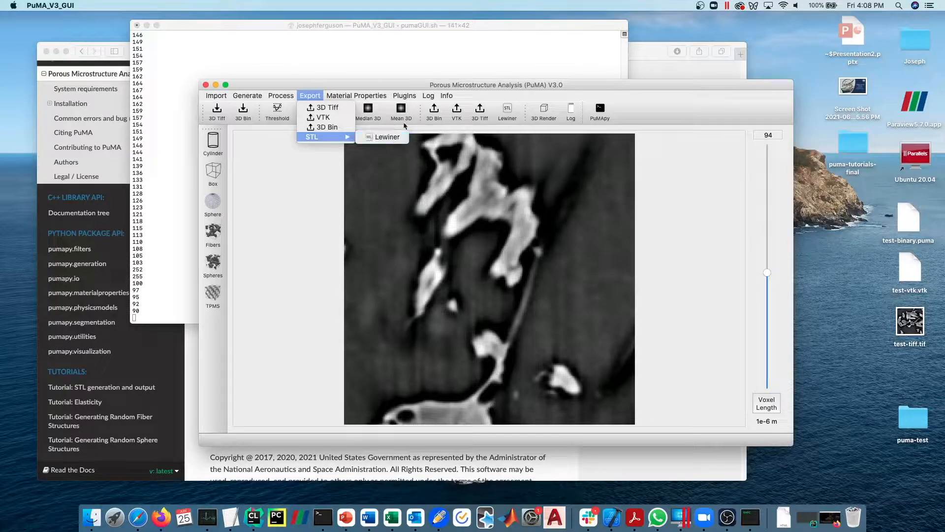
{"action": "left_click", "coordinate": [384, 139]}
{"action": "mouse_move", "coordinate": [339, 137]}
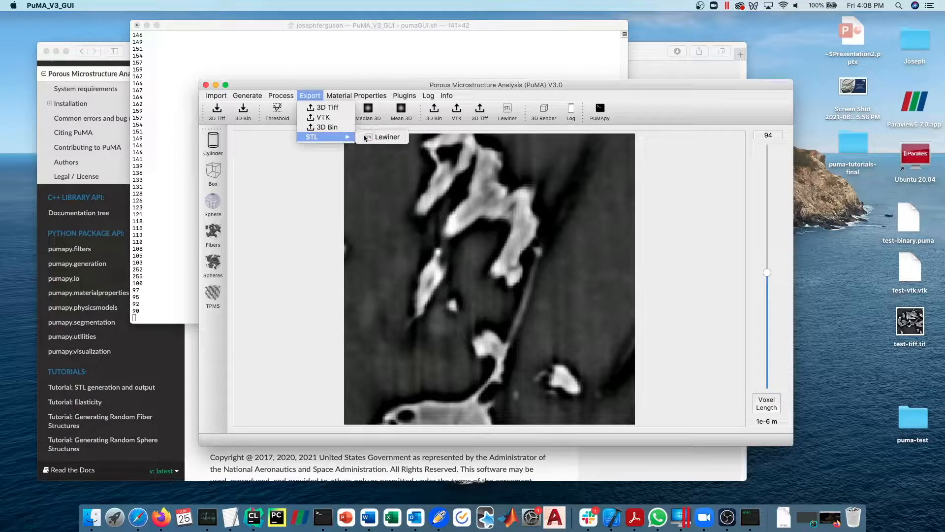
{"action": "left_click", "coordinate": [507, 110]}
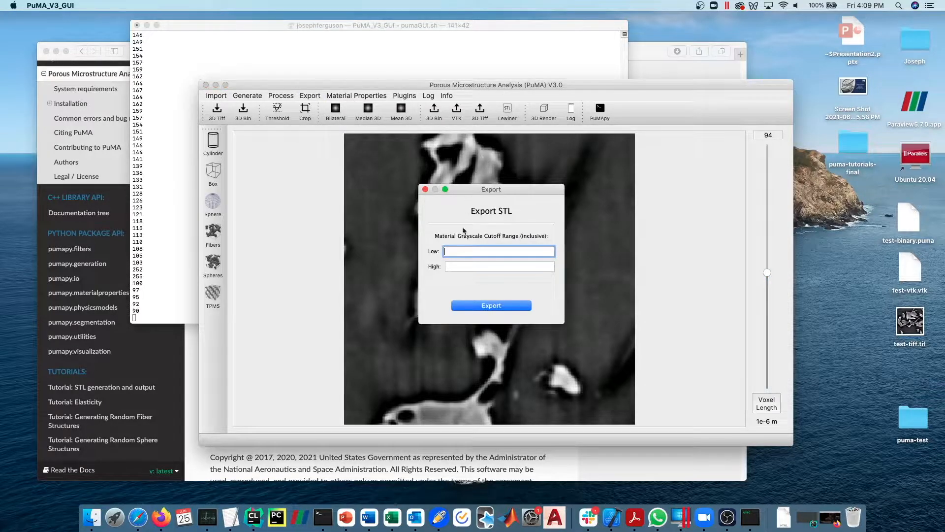
{"action": "left_click_drag", "start_coordinate": [485, 190], "coordinate": [250, 210]}
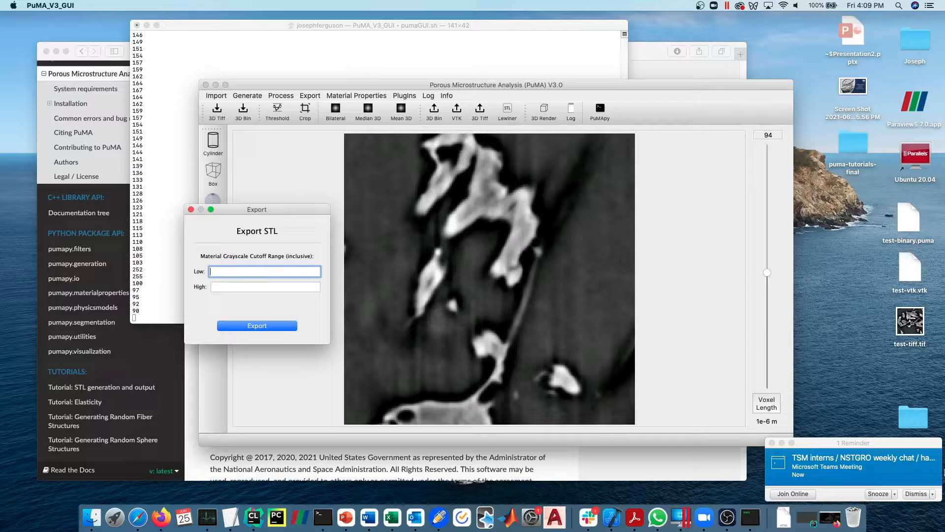
{"action": "left_click", "coordinate": [914, 494]}
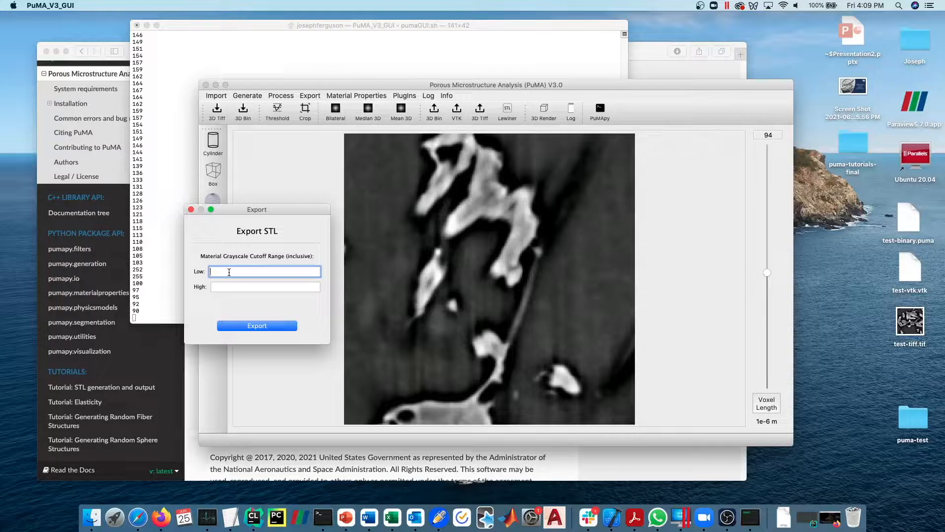
{"action": "key", "text": "Tab"}
{"action": "type", "text": "255"}
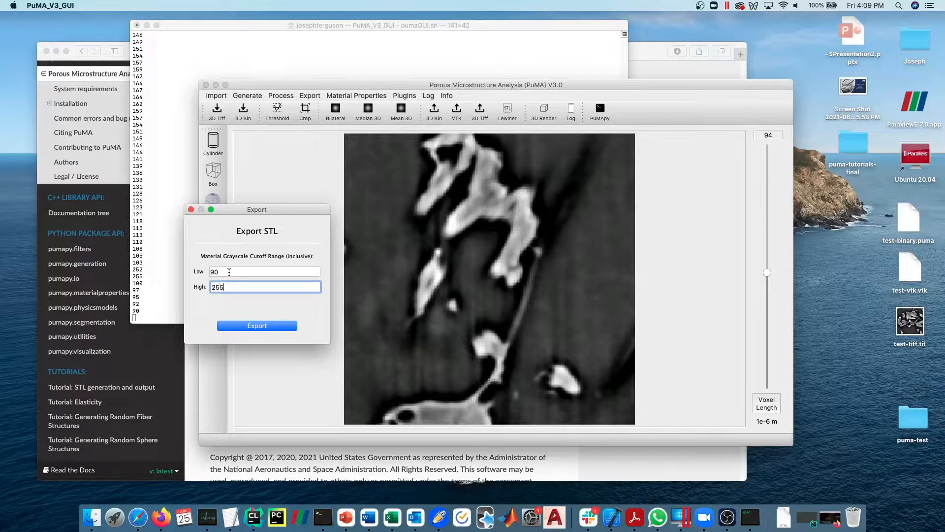
Export the STL surface to the Desktop as test-stl and close the export dialog.
{"action": "left_click", "coordinate": [264, 326]}
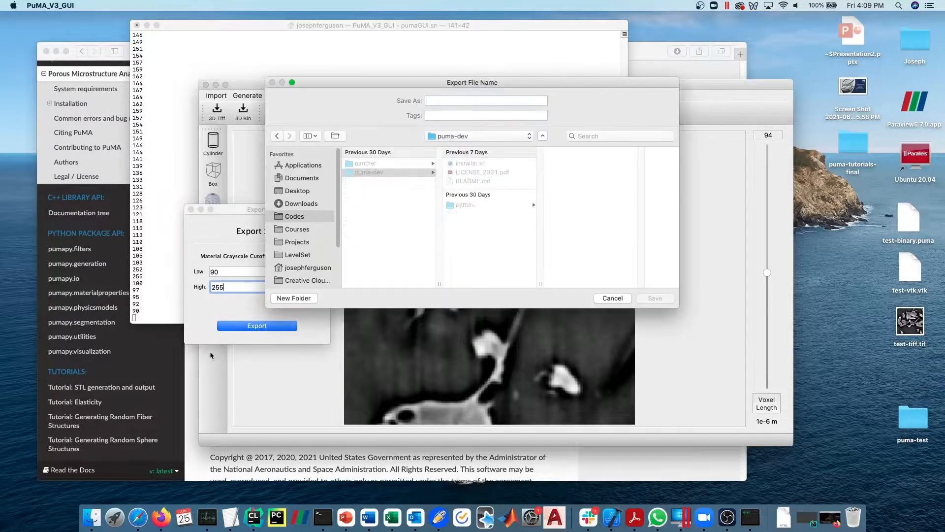
{"action": "left_click", "coordinate": [297, 191]}
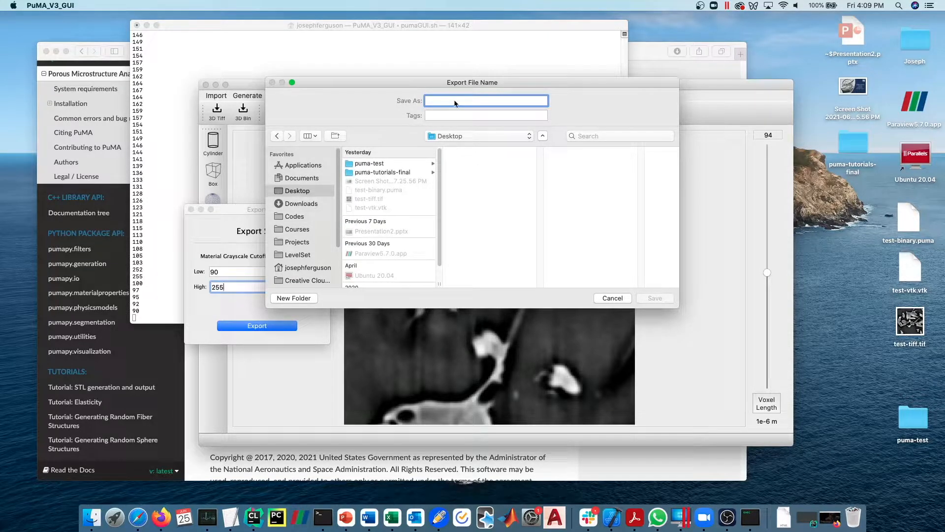
{"action": "type", "text": "test-stl"}
{"action": "key", "text": "Return"}
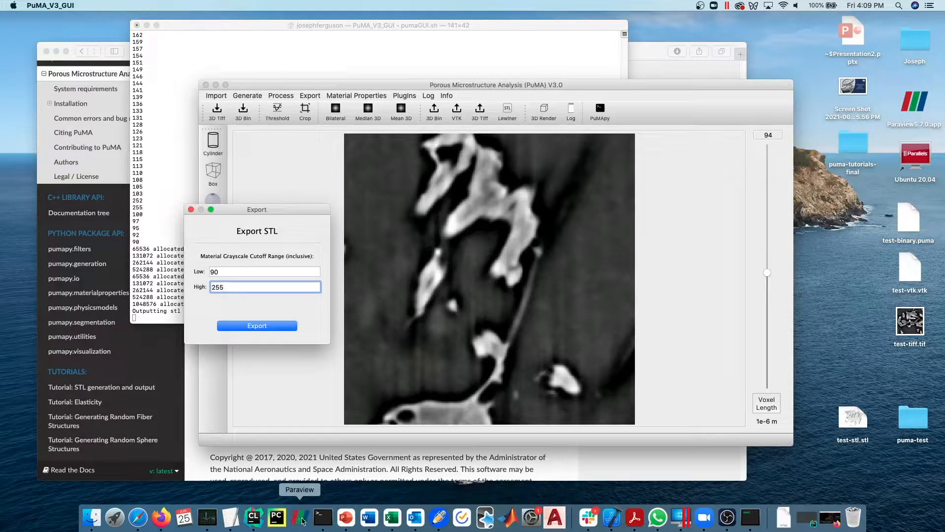
{"action": "left_click", "coordinate": [192, 210]}
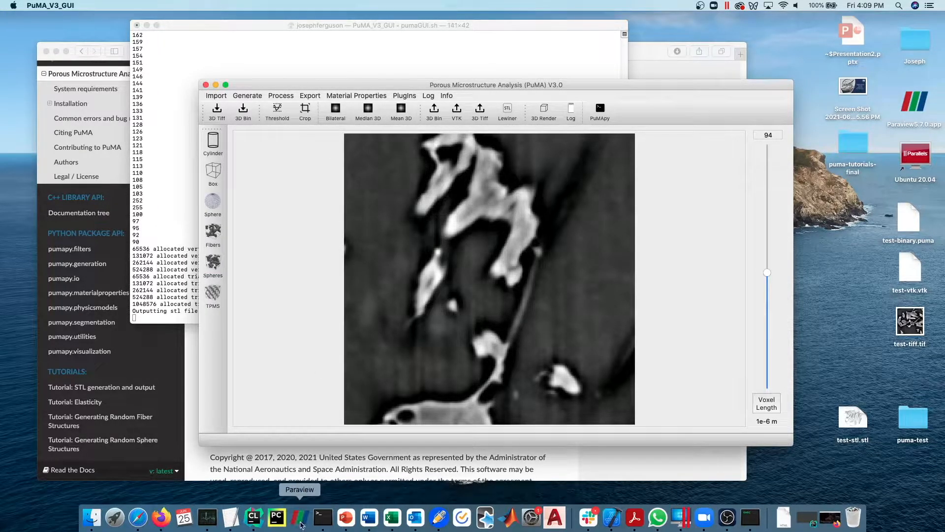
Launch ParaView, deny incoming network connections, and dismiss its startup screen.
{"action": "left_click", "coordinate": [299, 517]}
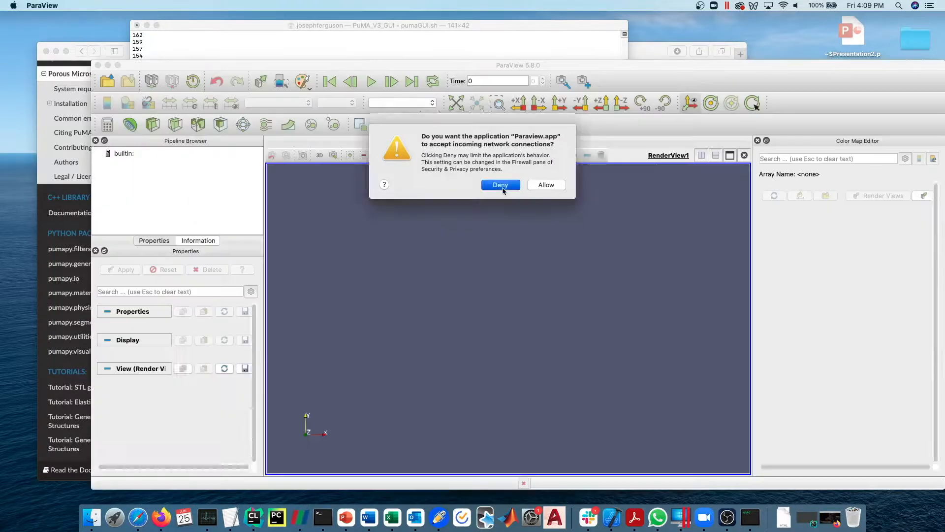
{"action": "left_click", "coordinate": [499, 184]}
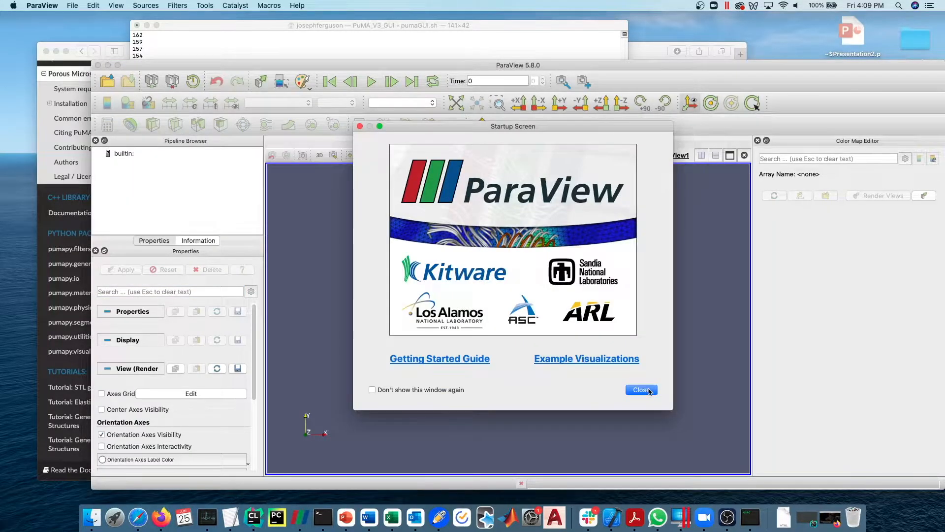
{"action": "left_click", "coordinate": [639, 387]}
{"action": "left_click_drag", "start_coordinate": [912, 66], "coordinate": [796, 47]}
Load test-stl.stl from the desktop into ParaView and inspect the rendered fiber surface up close and from an angle.
{"action": "left_click_drag", "start_coordinate": [861, 426], "coordinate": [249, 268]}
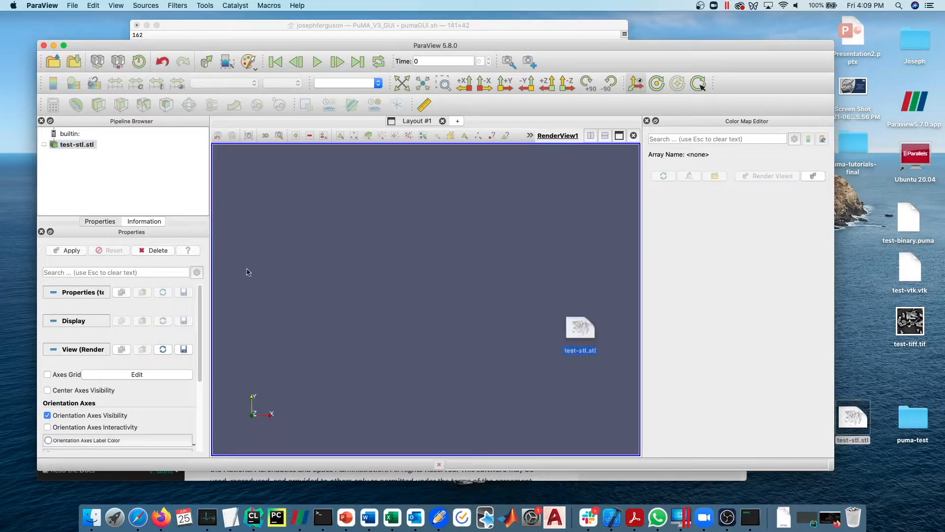
{"action": "left_click", "coordinate": [72, 250]}
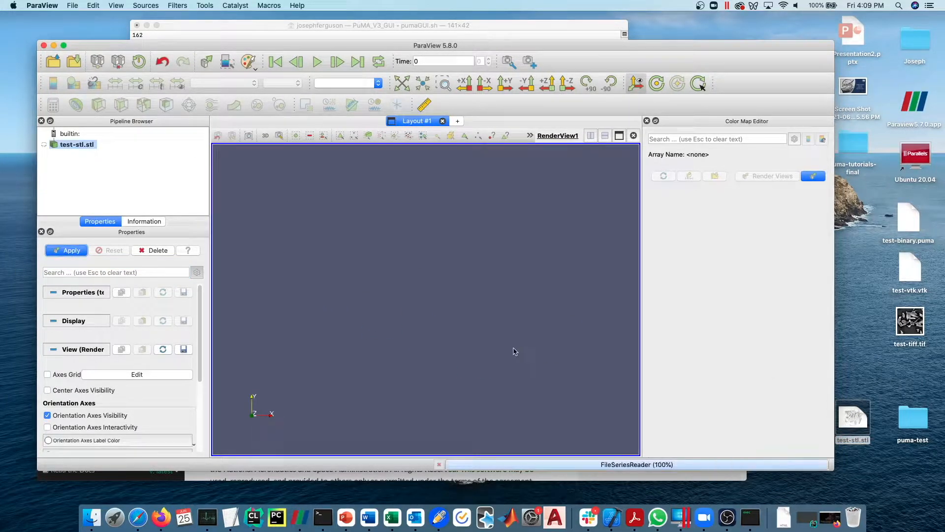
{"action": "left_click_drag", "start_coordinate": [431, 241], "coordinate": [412, 342]}
{"action": "scroll", "coordinate": [386, 348], "scroll_direction": "up", "scroll_amount": 6}
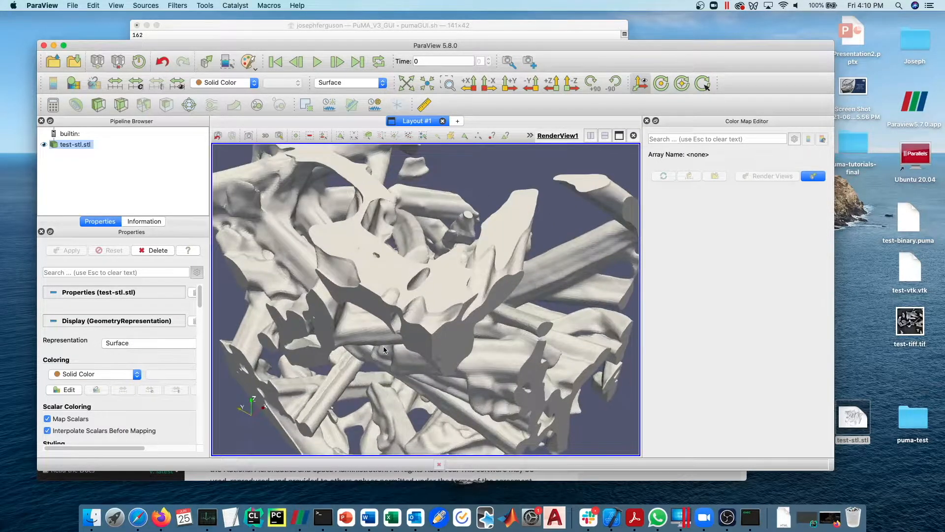
{"action": "scroll", "coordinate": [386, 349], "scroll_direction": "down", "scroll_amount": 3}
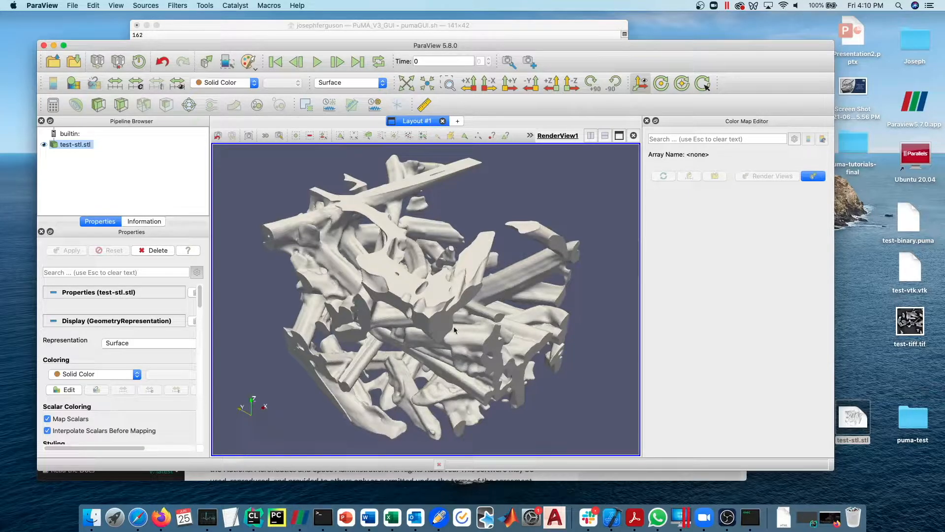
{"action": "left_click_drag", "start_coordinate": [408, 306], "coordinate": [394, 308]}
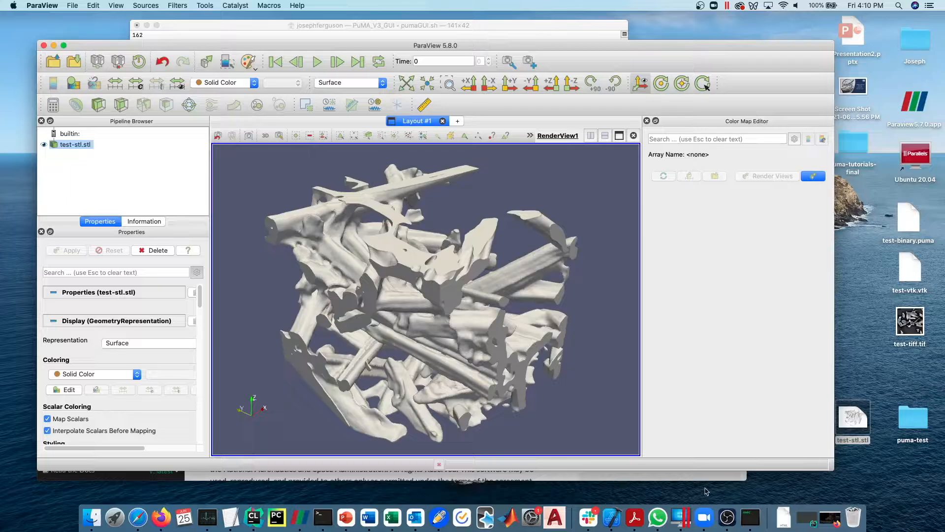
Switch to PuMA and apply a threshold segmentation that assigns grayscale values 0 to 89 a thresholded value of 0.
{"action": "left_click", "coordinate": [752, 517]}
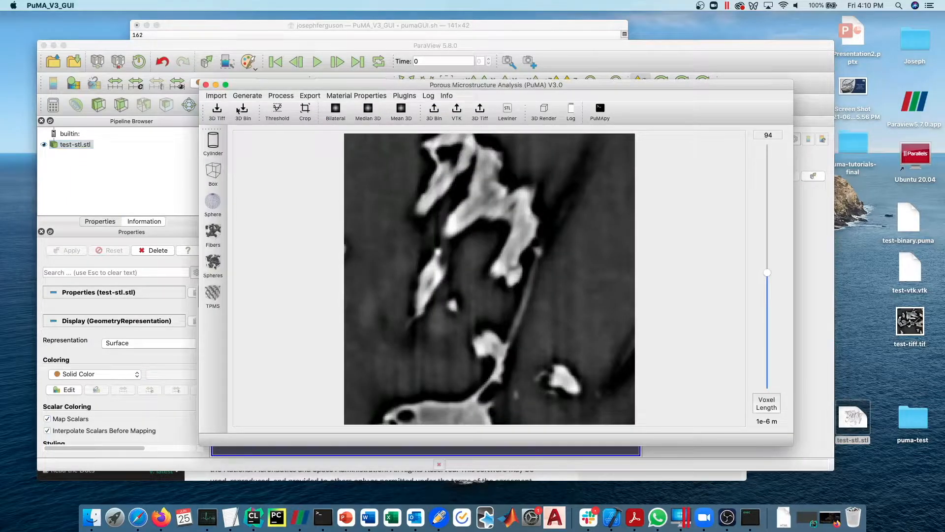
{"action": "left_click", "coordinate": [278, 95]}
{"action": "mouse_move", "coordinate": [295, 126]}
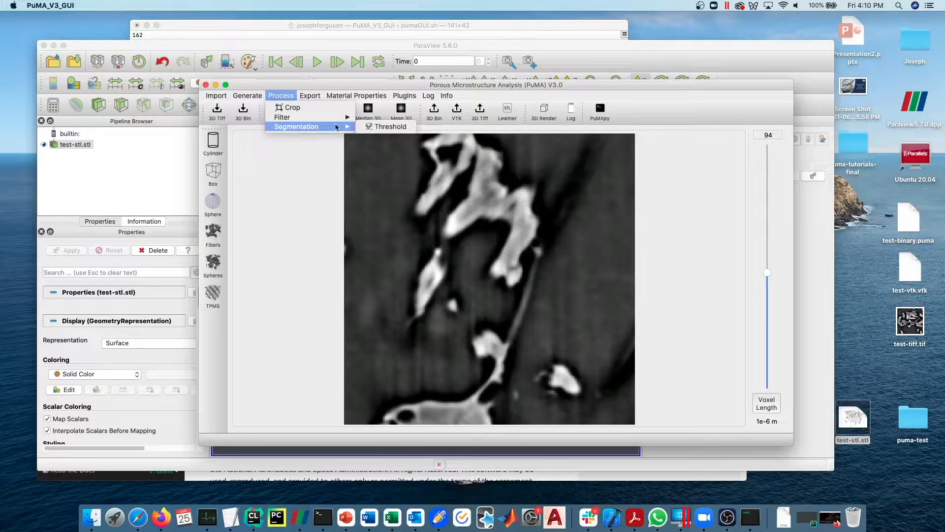
{"action": "left_click", "coordinate": [367, 129]}
{"action": "left_click_drag", "start_coordinate": [411, 116], "coordinate": [146, 123]}
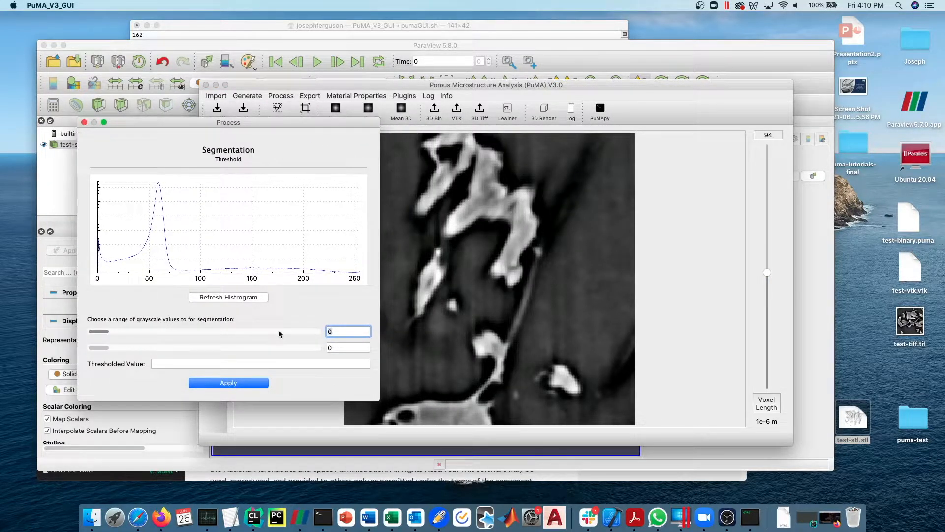
{"action": "key", "text": "Tab"}
{"action": "type", "text": "89"}
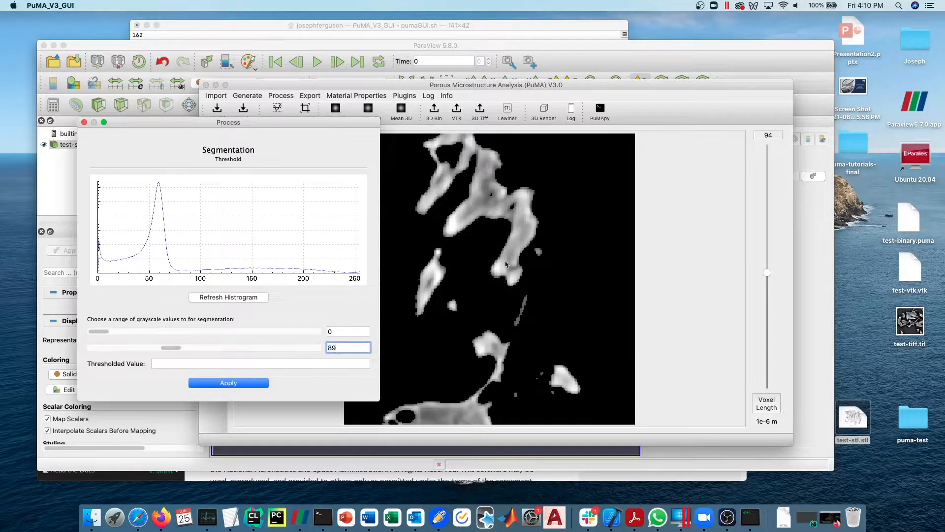
{"action": "left_click", "coordinate": [196, 363]}
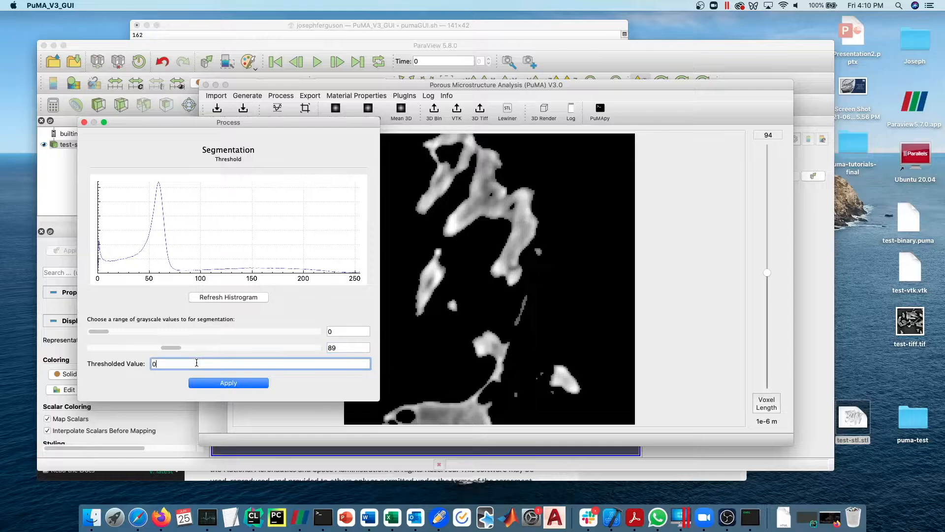
{"action": "left_click", "coordinate": [224, 383]}
Set the segmentation range to 90 to 255 with a thresholded value of 255.
{"action": "left_click", "coordinate": [348, 331]}
{"action": "type", "text": "90"}
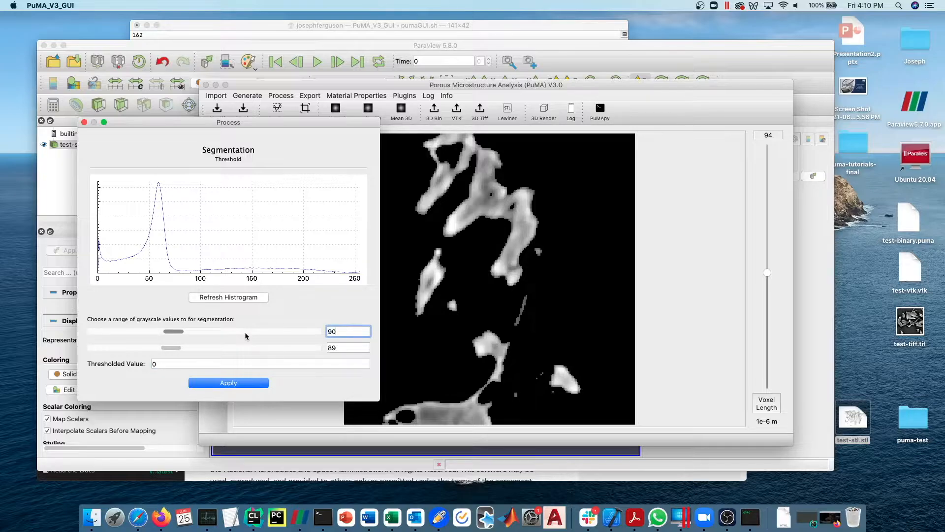
{"action": "key", "text": "Tab"}
{"action": "type", "text": "255"}
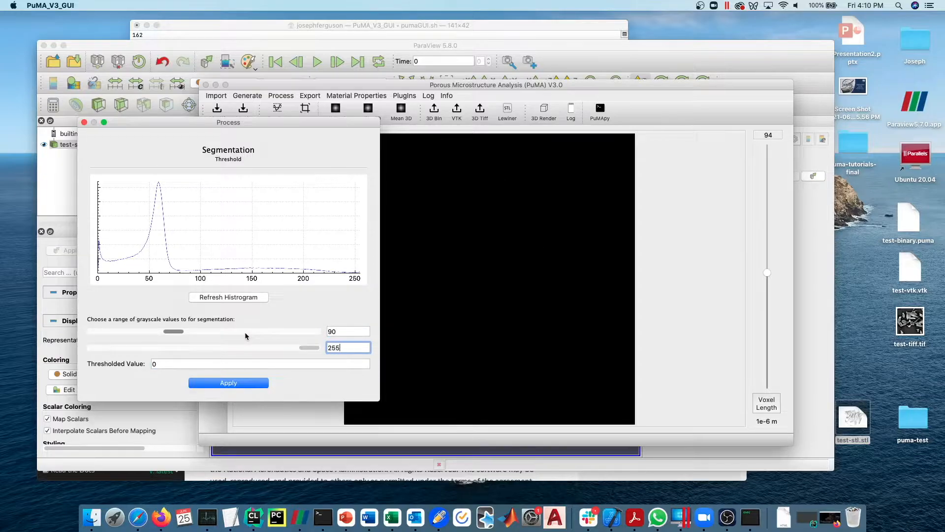
{"action": "key", "text": "Tab"}
{"action": "type", "text": "255"}
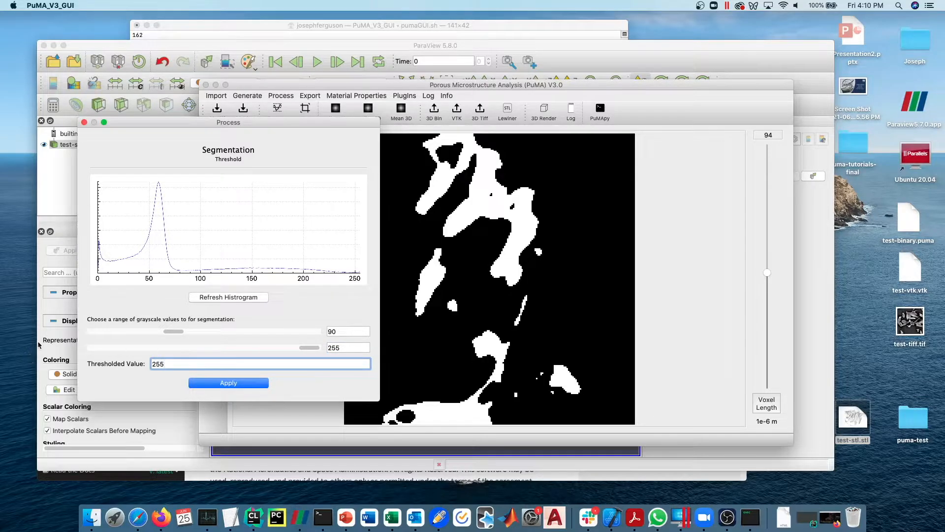
Change the thresholded value for the fiber range to 1, apply the segmentation and close the threshold dialog.
{"action": "double_click", "coordinate": [179, 364]}
{"action": "type", "text": "1"}
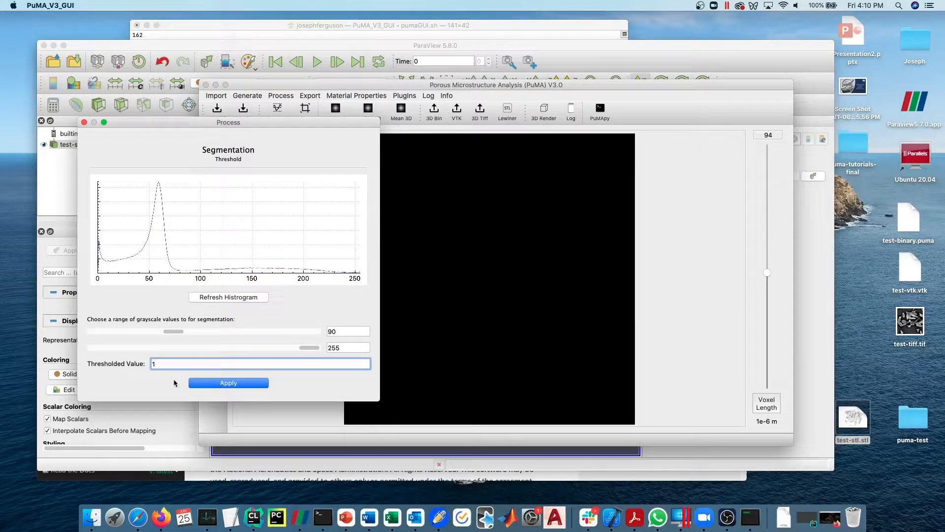
{"action": "left_click", "coordinate": [234, 387]}
{"action": "left_click", "coordinate": [85, 122]}
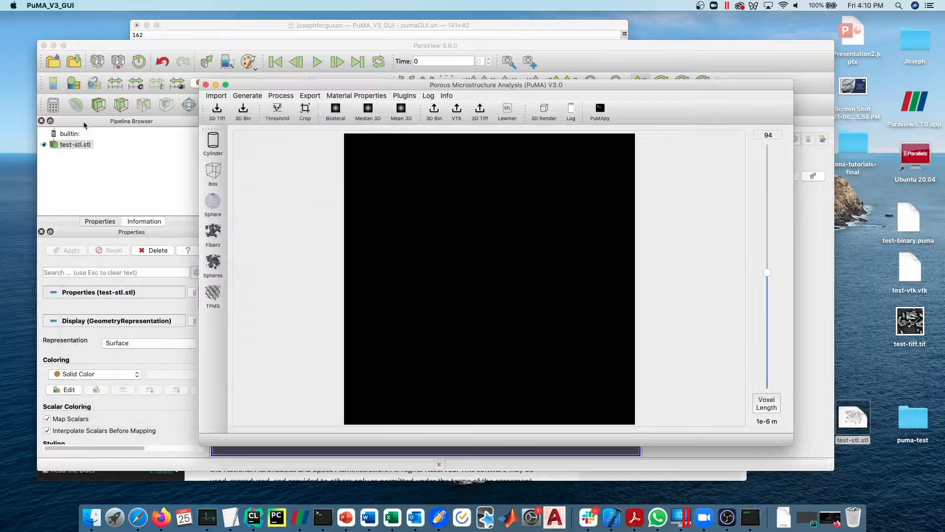
Set up a Lewiner STL export with a material grayscale cutoff range of 1 to 1.
{"action": "left_click", "coordinate": [508, 109]}
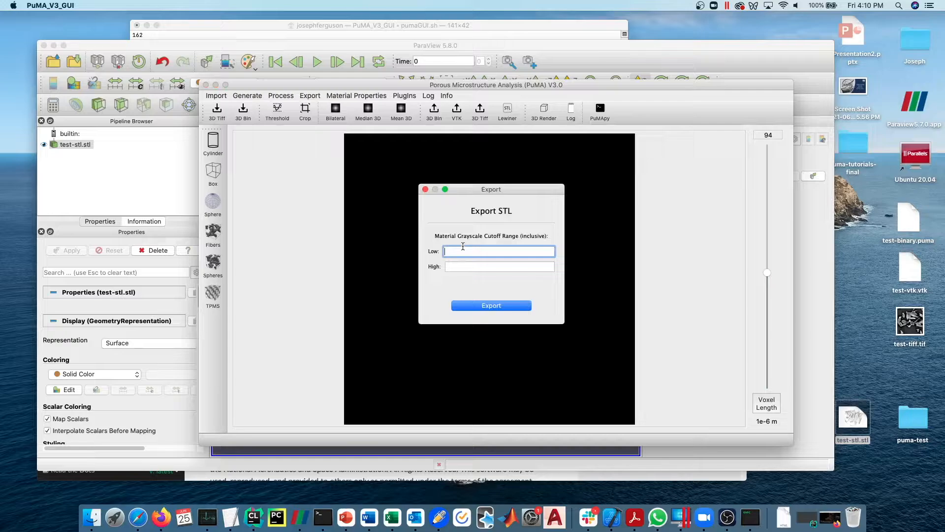
{"action": "type", "text": "1"}
{"action": "key", "text": "Tab"}
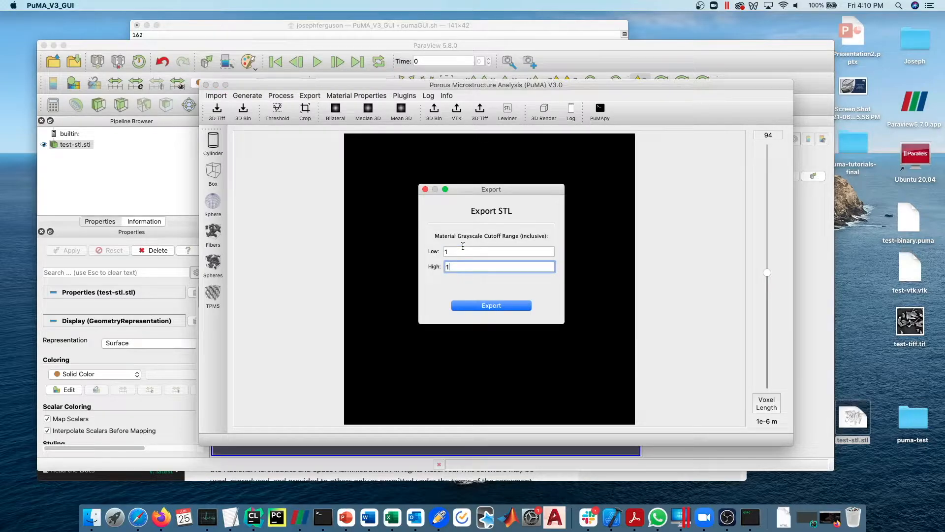
{"action": "type", "text": "1"}
Export the segmented STL surface to the Desktop as test-stl-segmented and close the export dialog.
{"action": "left_click", "coordinate": [514, 307]}
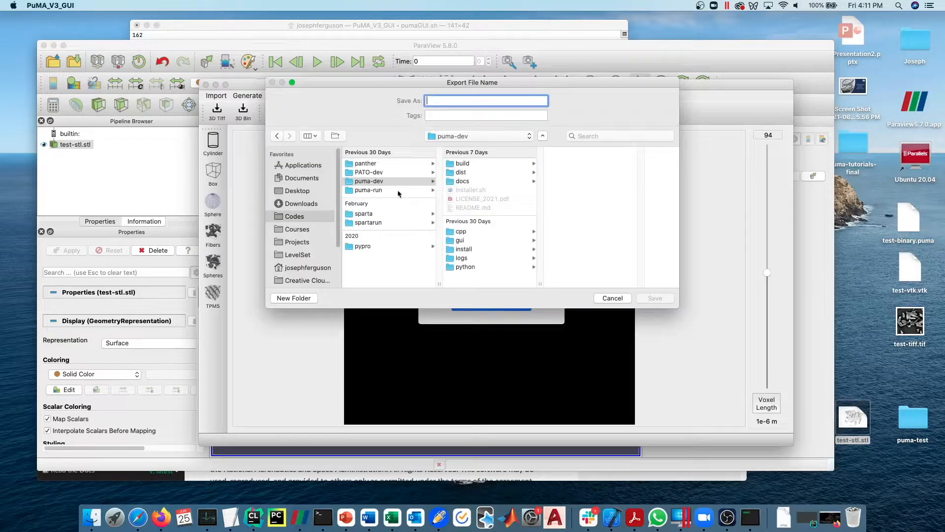
{"action": "left_click", "coordinate": [296, 191]}
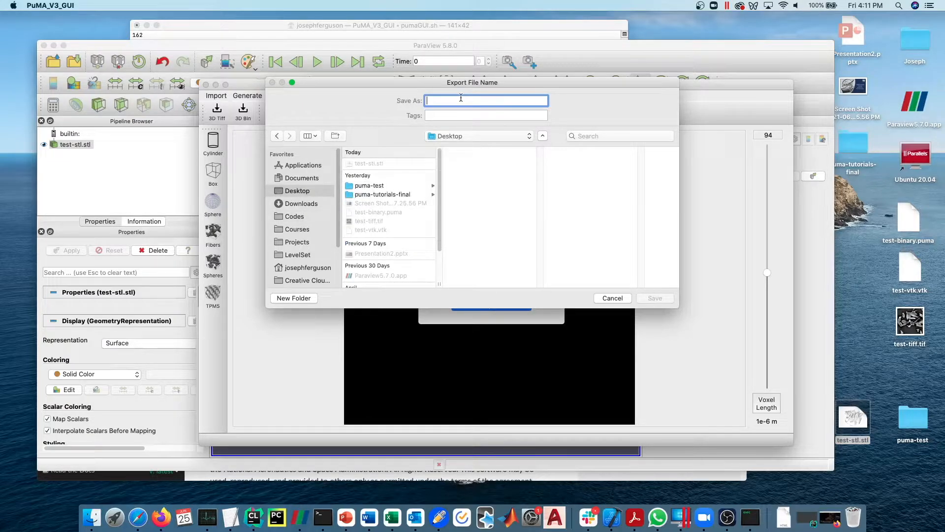
{"action": "type", "text": "test-stl-segmented"}
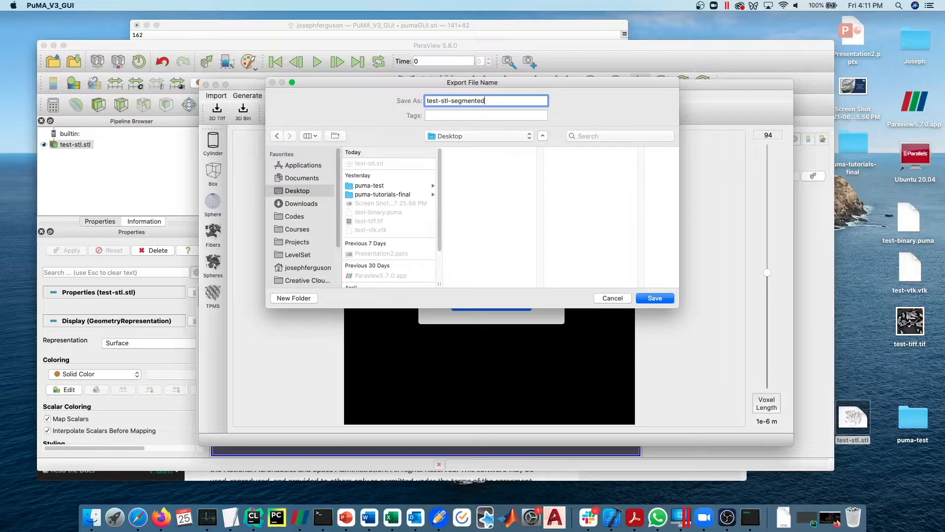
{"action": "key", "text": "Return"}
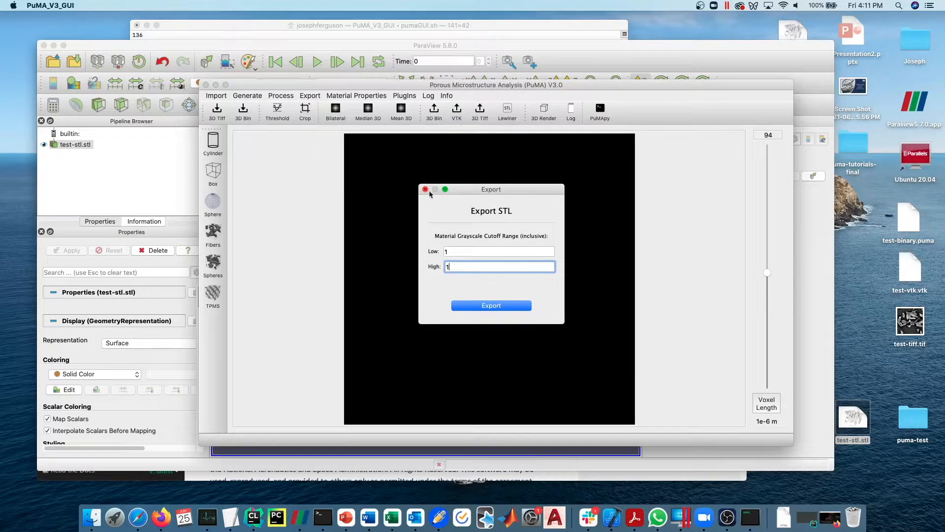
{"action": "left_click", "coordinate": [426, 190]}
Switch to ParaView, load test-stl-segmented.stl from the desktop, and show it with test-stl.stl hidden.
{"action": "left_click", "coordinate": [367, 33]}
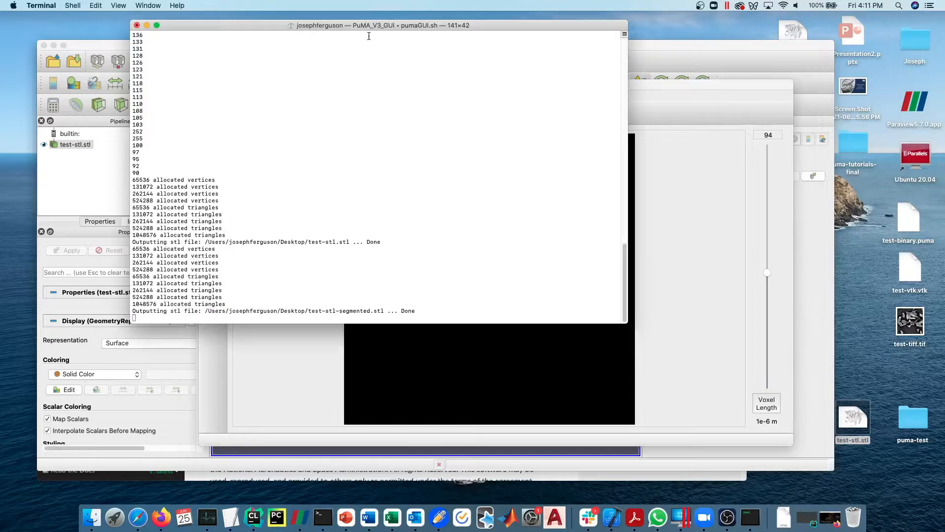
{"action": "left_click", "coordinate": [819, 351]}
{"action": "left_click_drag", "start_coordinate": [754, 47], "coordinate": [755, 71]}
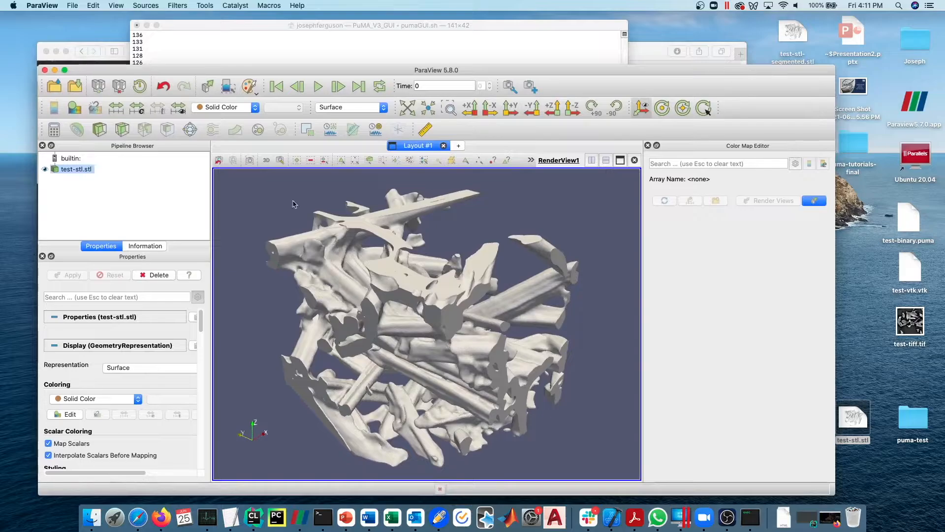
{"action": "left_click_drag", "start_coordinate": [792, 34], "coordinate": [187, 197]}
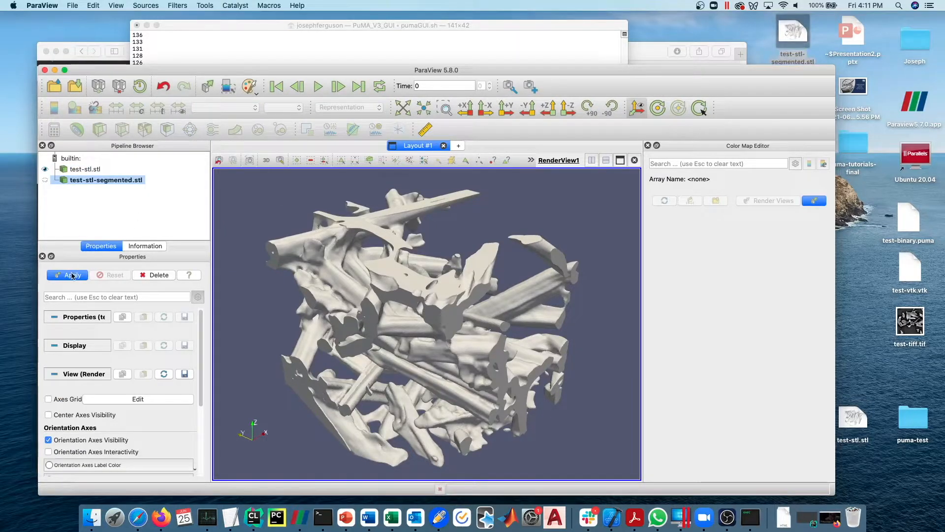
{"action": "left_click", "coordinate": [45, 169]}
{"action": "left_click", "coordinate": [45, 180]}
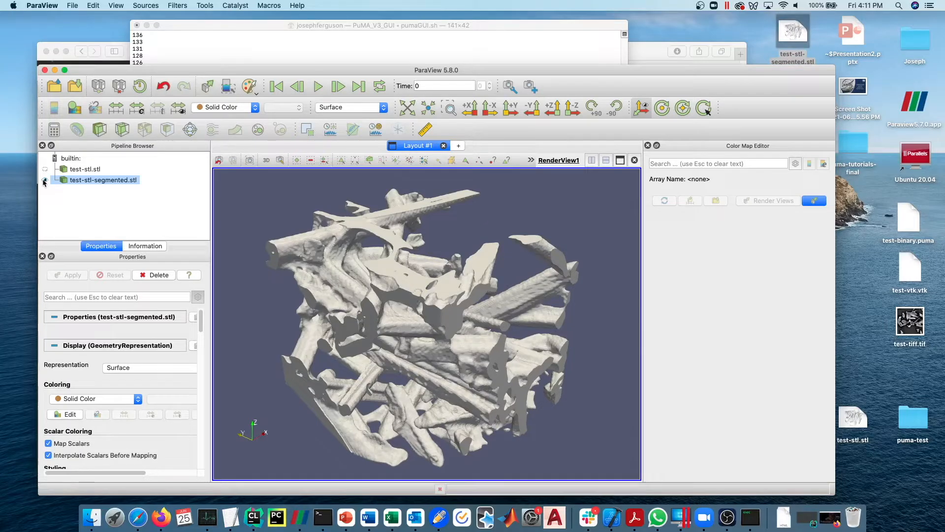
Compare the surface smoothness of test-stl.stl and test-stl-segmented.stl up close by alternating their visibility.
{"action": "left_click_drag", "start_coordinate": [394, 332], "coordinate": [326, 417]}
{"action": "scroll", "coordinate": [405, 337], "scroll_direction": "up", "scroll_amount": 5}
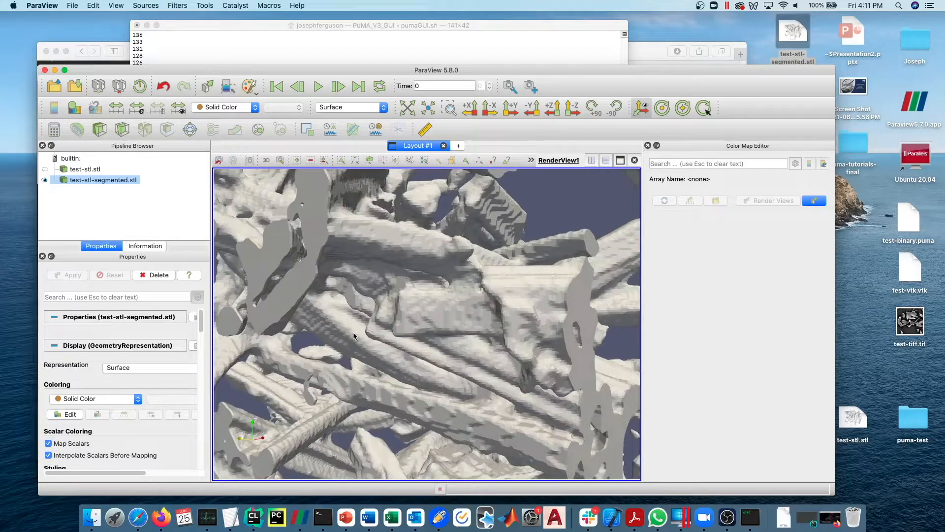
{"action": "left_click", "coordinate": [45, 169]}
{"action": "left_click", "coordinate": [45, 180]}
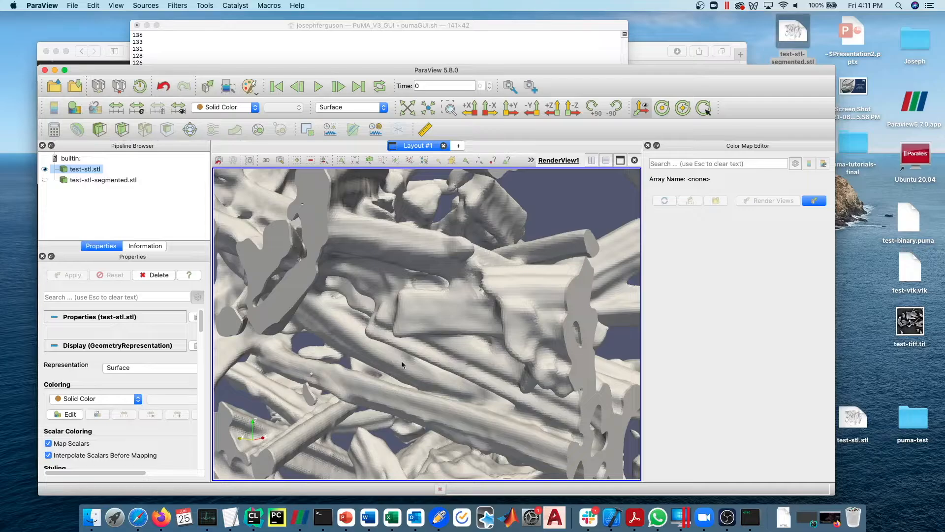
{"action": "left_click_drag", "start_coordinate": [400, 365], "coordinate": [366, 309]}
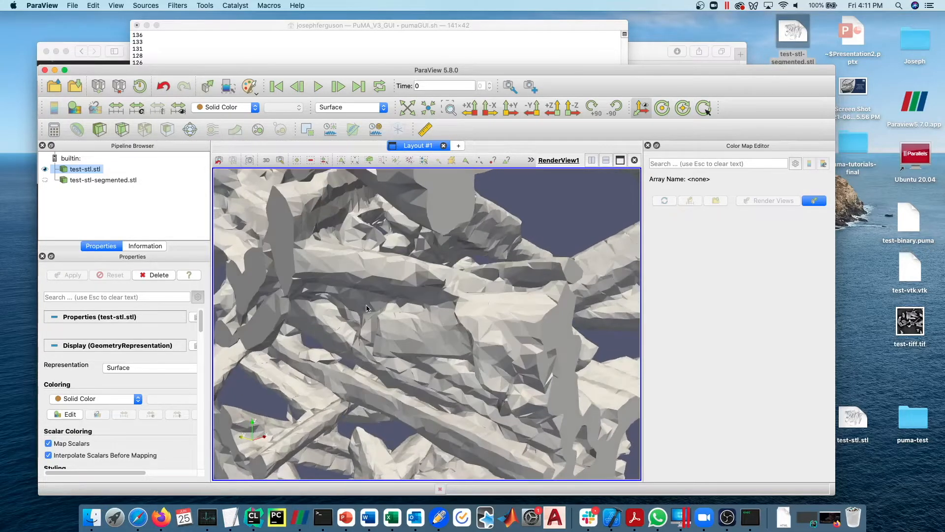
{"action": "left_click", "coordinate": [45, 181]}
{"action": "left_click", "coordinate": [45, 169]}
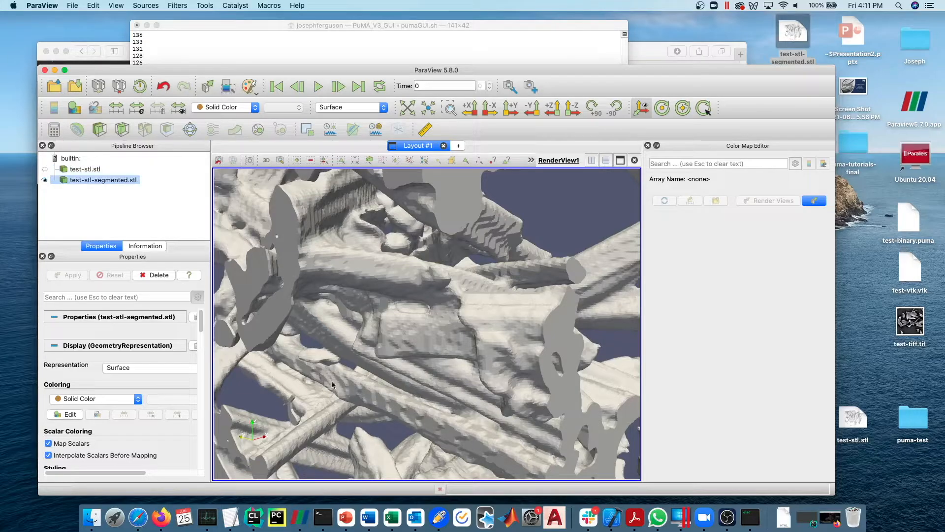
{"action": "left_click", "coordinate": [45, 180]}
{"action": "left_click", "coordinate": [45, 169]}
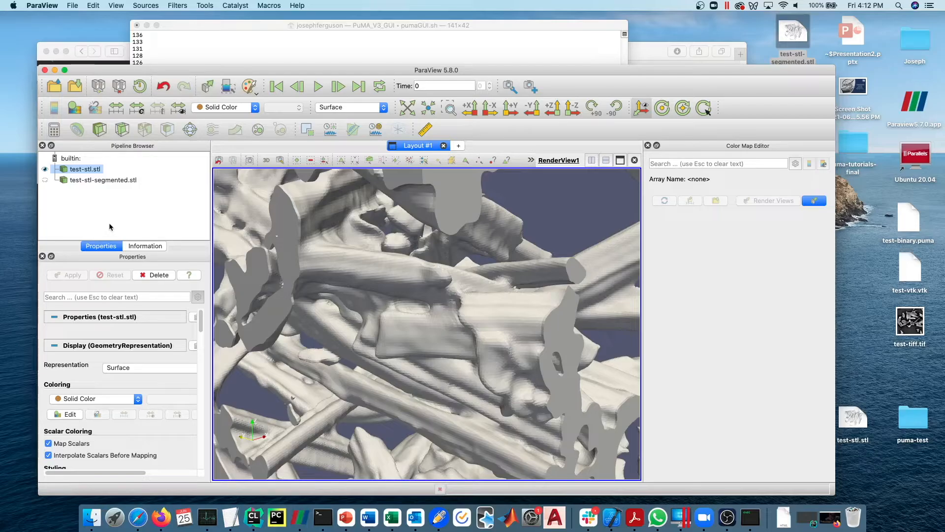
Show only test-stl-segmented.stl and examine its fiber surface from several angles and distances.
{"action": "left_click", "coordinate": [45, 180]}
{"action": "left_click", "coordinate": [44, 170]}
{"action": "left_click_drag", "start_coordinate": [432, 387], "coordinate": [422, 328]}
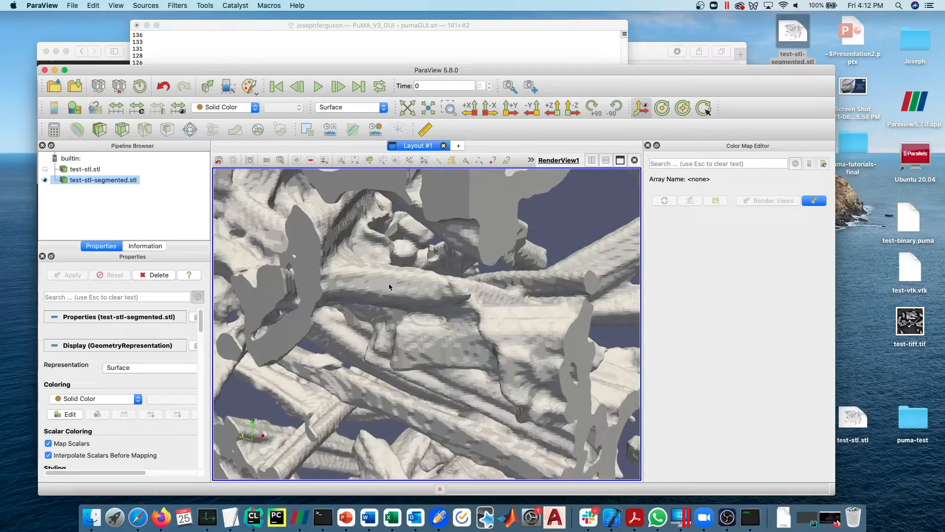
{"action": "left_click_drag", "start_coordinate": [357, 438], "coordinate": [547, 277]}
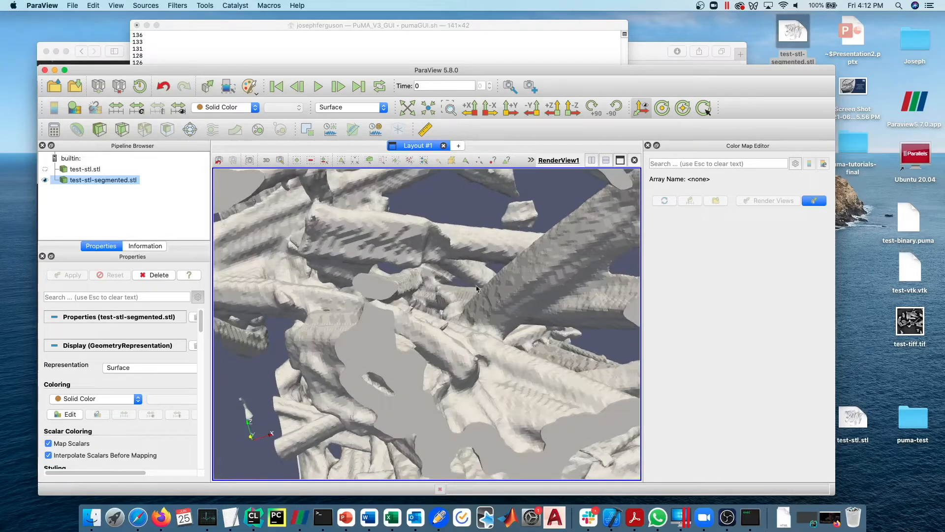
{"action": "left_click_drag", "start_coordinate": [354, 242], "coordinate": [395, 240]}
{"action": "scroll", "coordinate": [393, 301], "scroll_direction": "down", "scroll_amount": 5}
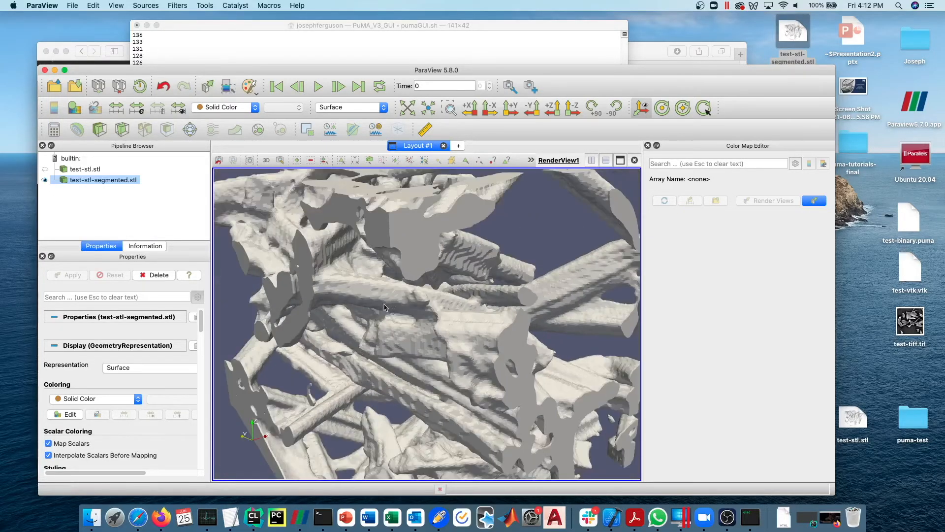
{"action": "left_click_drag", "start_coordinate": [378, 334], "coordinate": [384, 325]}
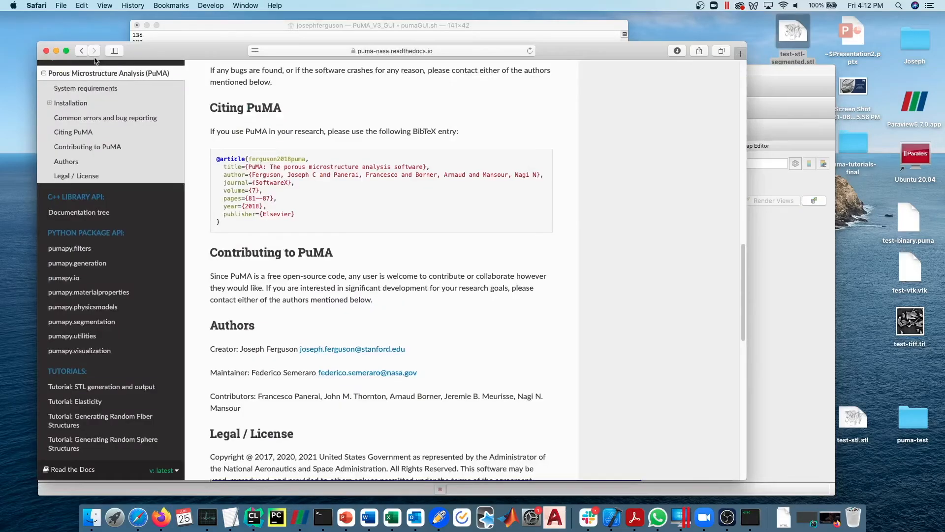
Switch to the PuMA documentation in Safari, highlight the creator and maintainer contact lines, and clear the selection.
{"action": "left_click", "coordinate": [96, 60]}
{"action": "left_click_drag", "start_coordinate": [465, 381], "coordinate": [202, 347]}
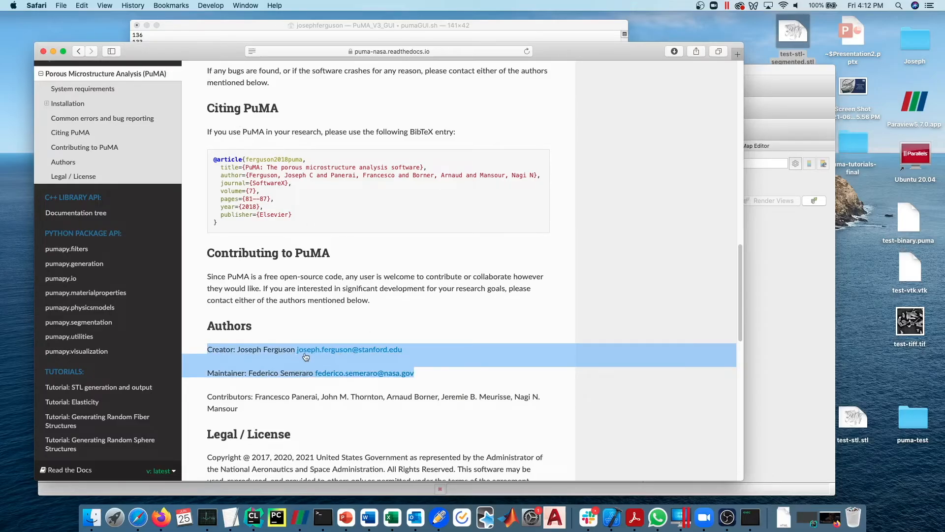
{"action": "left_click", "coordinate": [395, 388]}
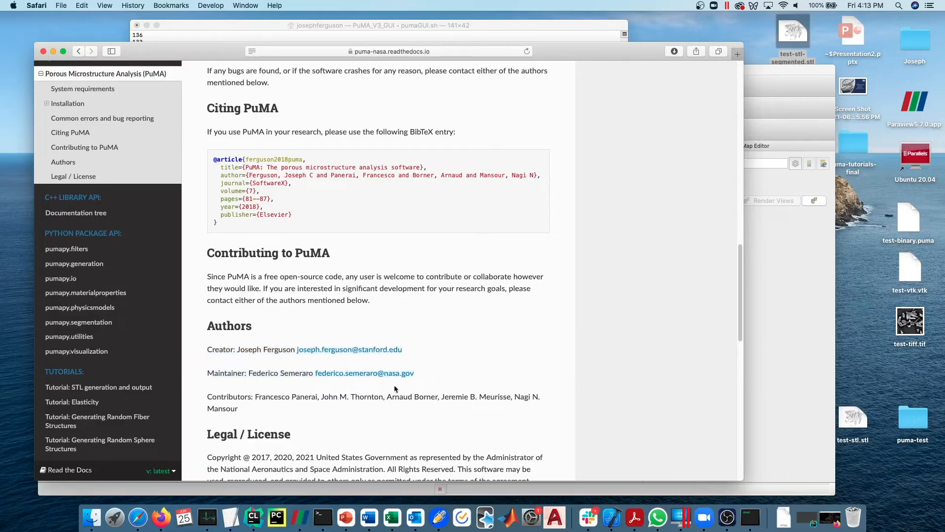